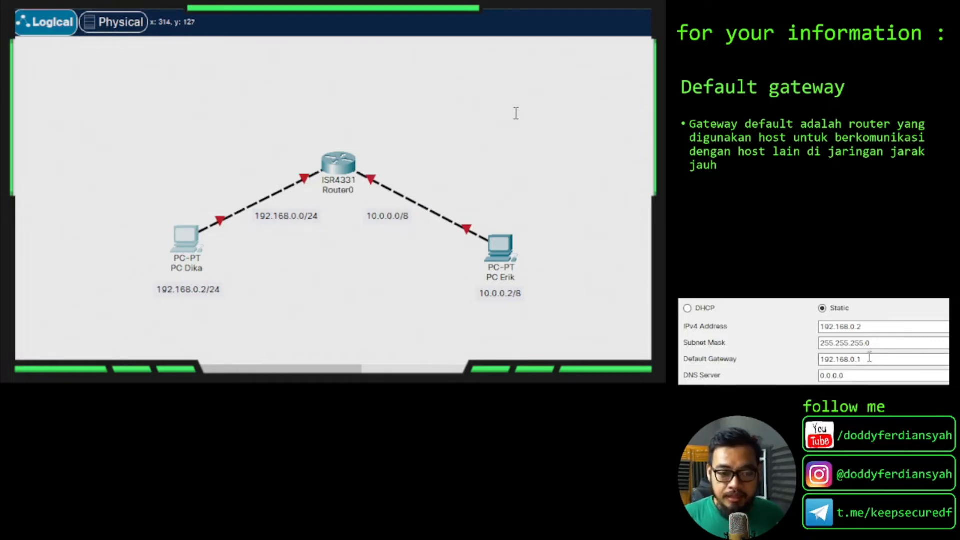
{"action": "left_click_drag", "start_coordinate": [868, 357], "coordinate": [797, 361]}
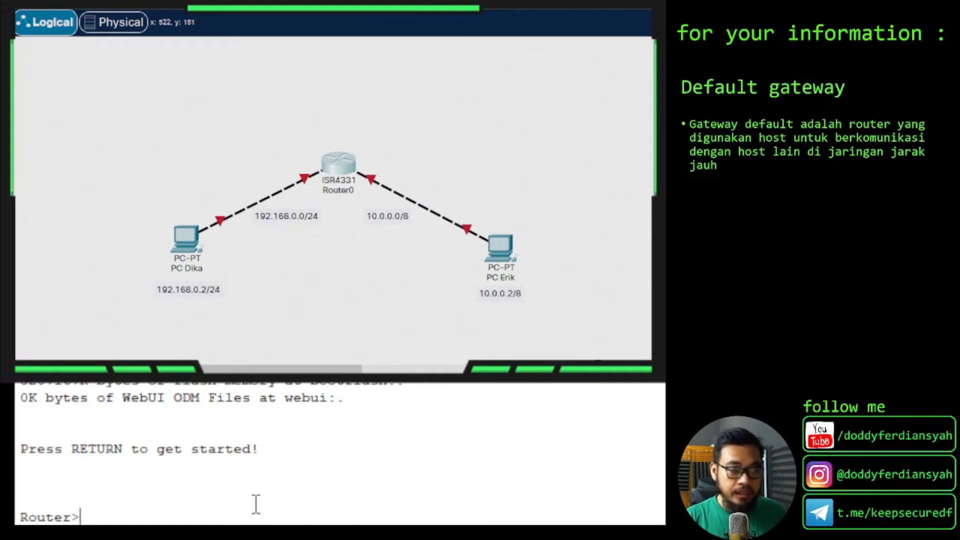
Step: Enter privileged mode on Router0 with ena and open global configuration with conf t
{"action": "type", "text": "ena"}
{"action": "key", "text": "Return"}
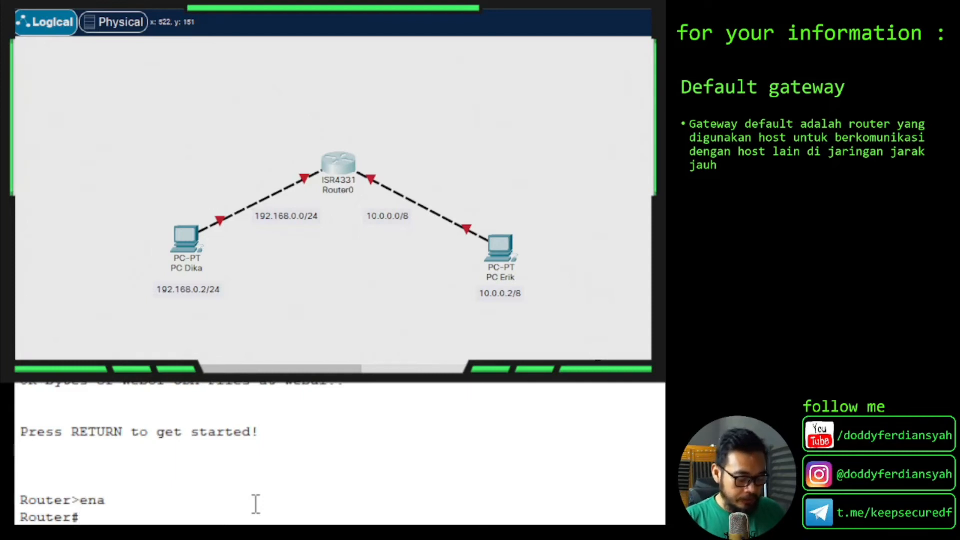
{"action": "type", "text": "conf t"}
{"action": "key", "text": "Return"}
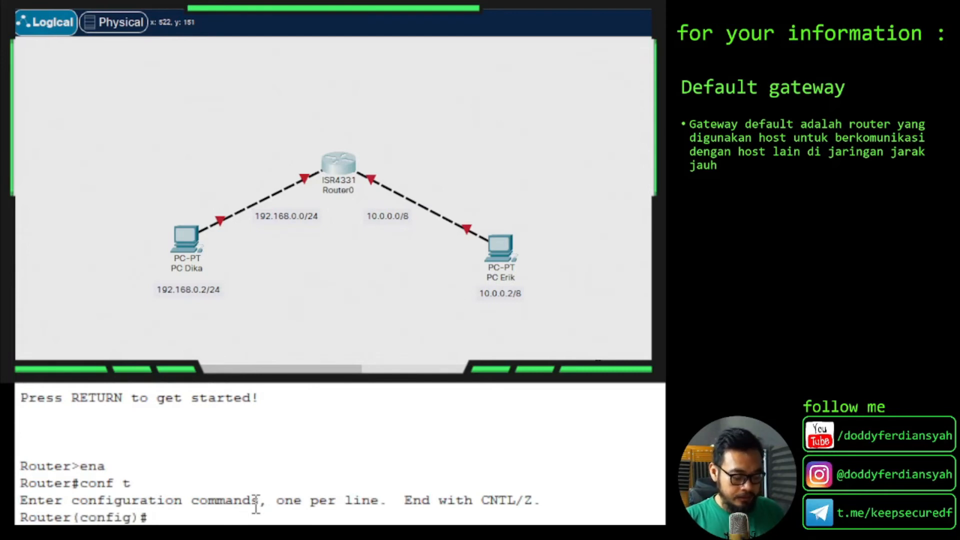
Step: Assign IP address 192.168.0.1 with mask 255.255.255.0 to the router's gig0/0/0 interface
{"action": "type", "text": "int "}
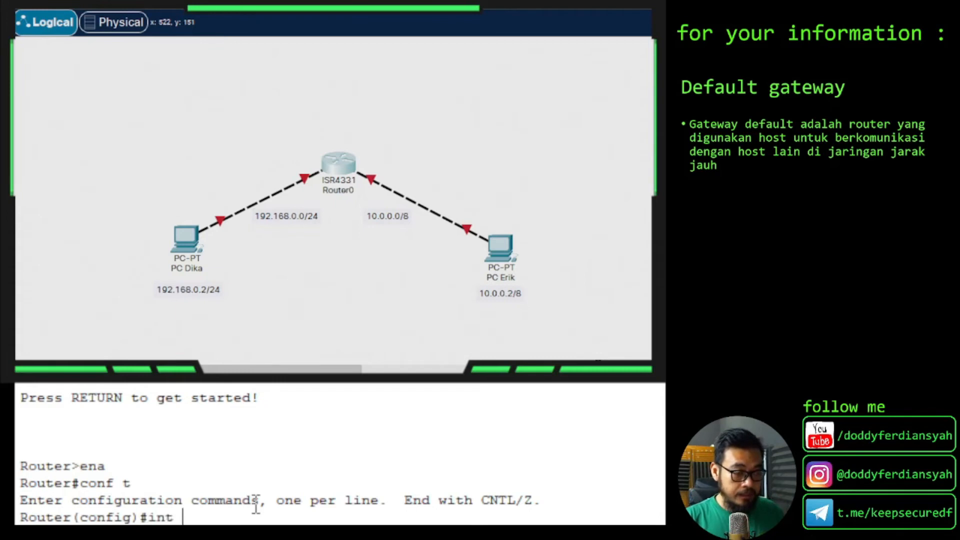
{"action": "type", "text": "gig0/0/0"}
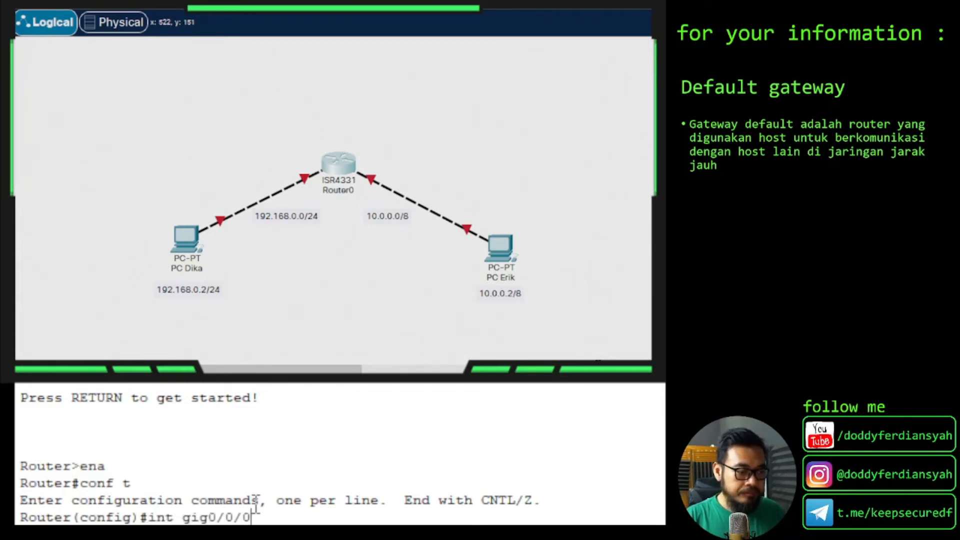
{"action": "key", "text": "Return"}
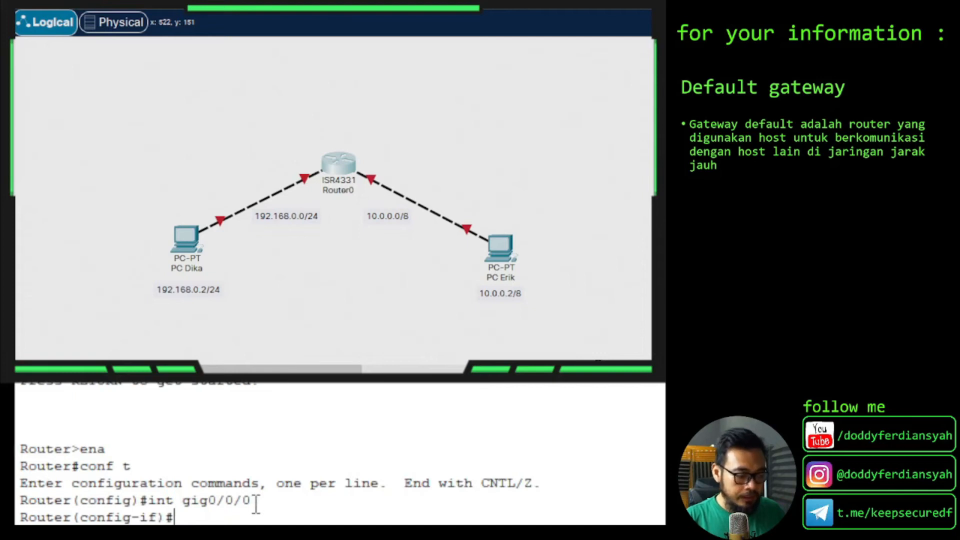
{"action": "type", "text": "i"}
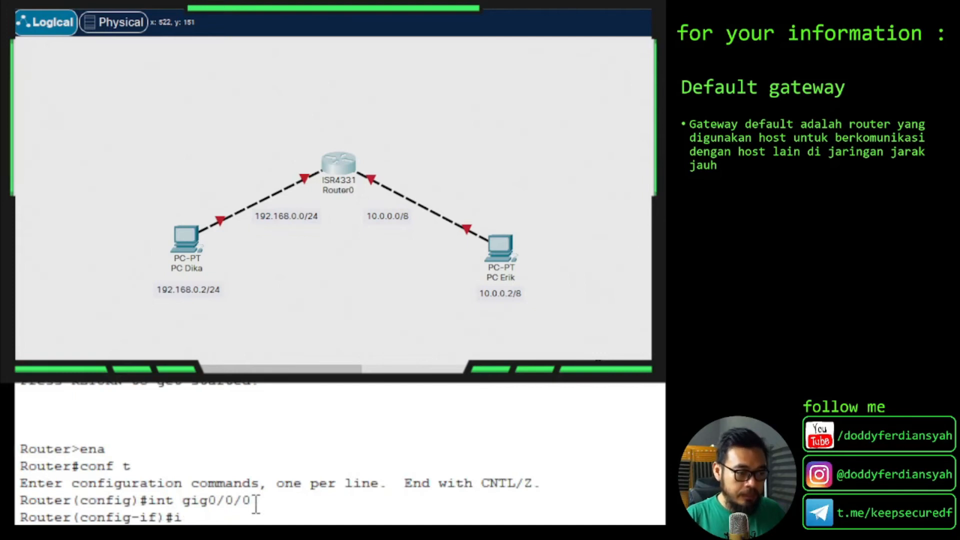
{"action": "type", "text": "p add"}
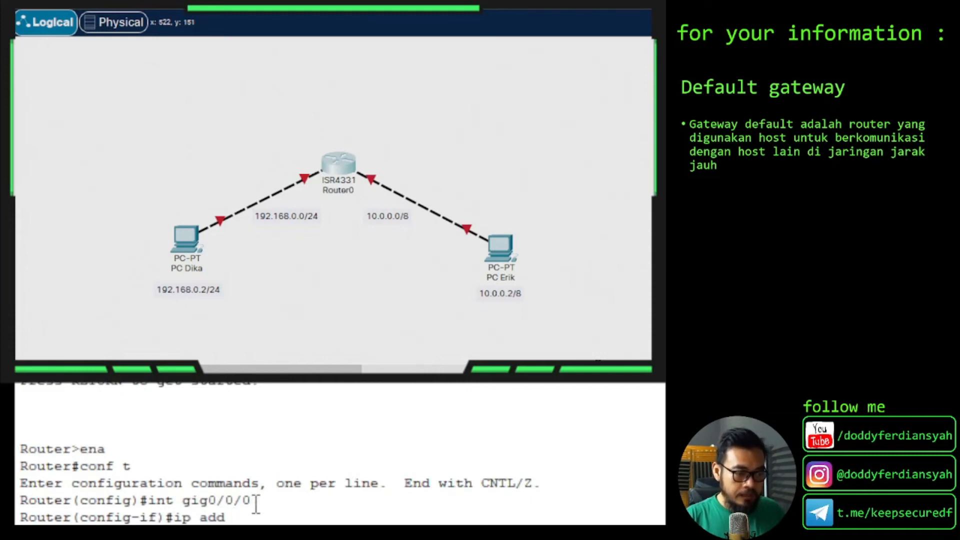
{"action": "type", "text": " 19"}
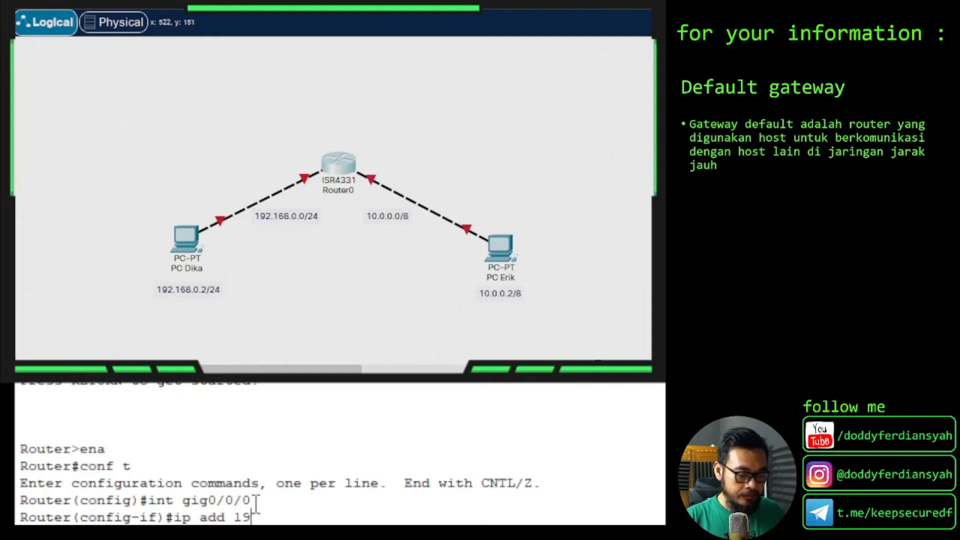
{"action": "type", "text": "2.168"}
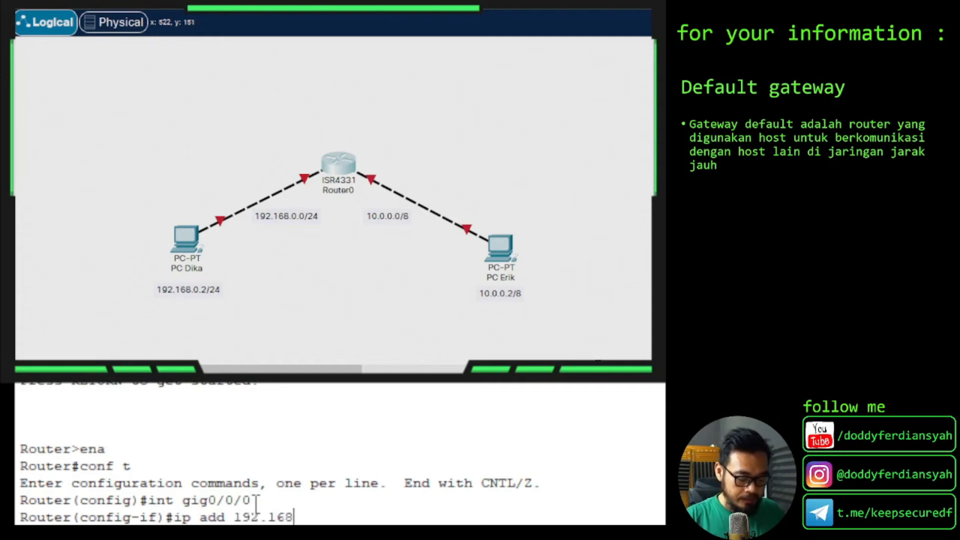
{"action": "type", "text": ".0.1"}
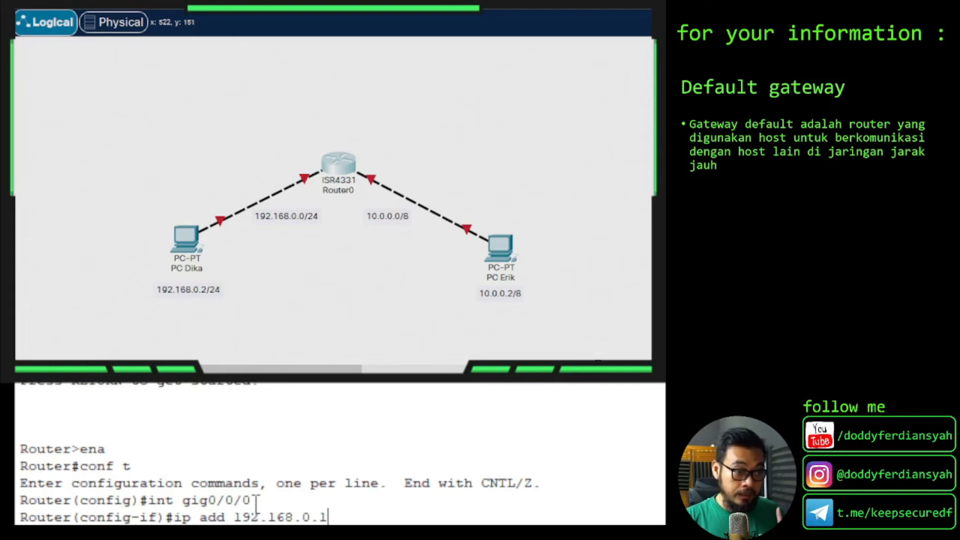
{"action": "type", "text": " 2"}
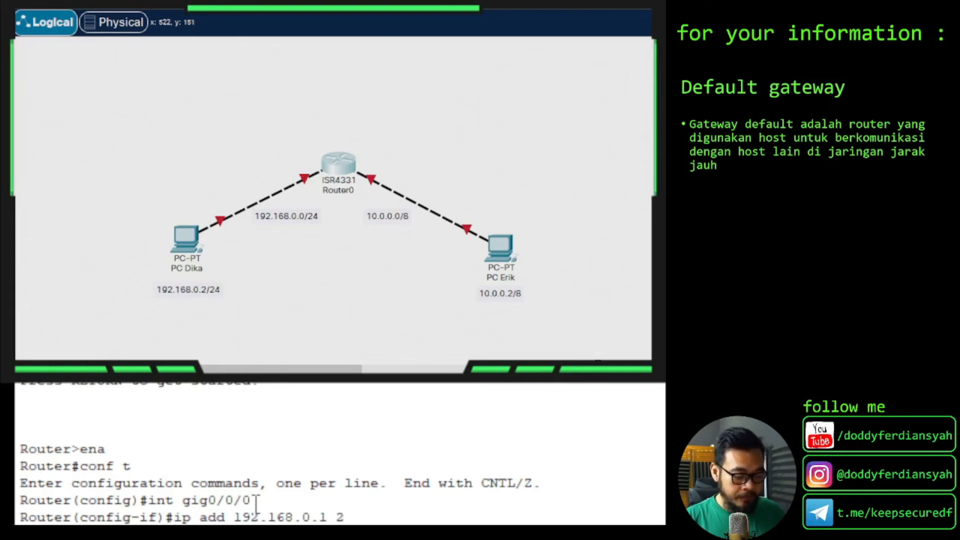
{"action": "type", "text": "5"}
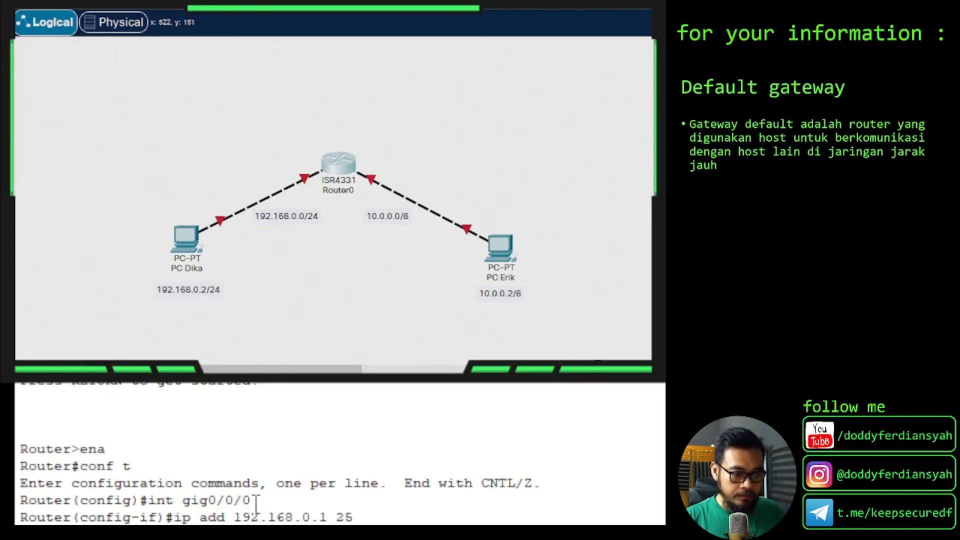
{"action": "type", "text": "5.255."}
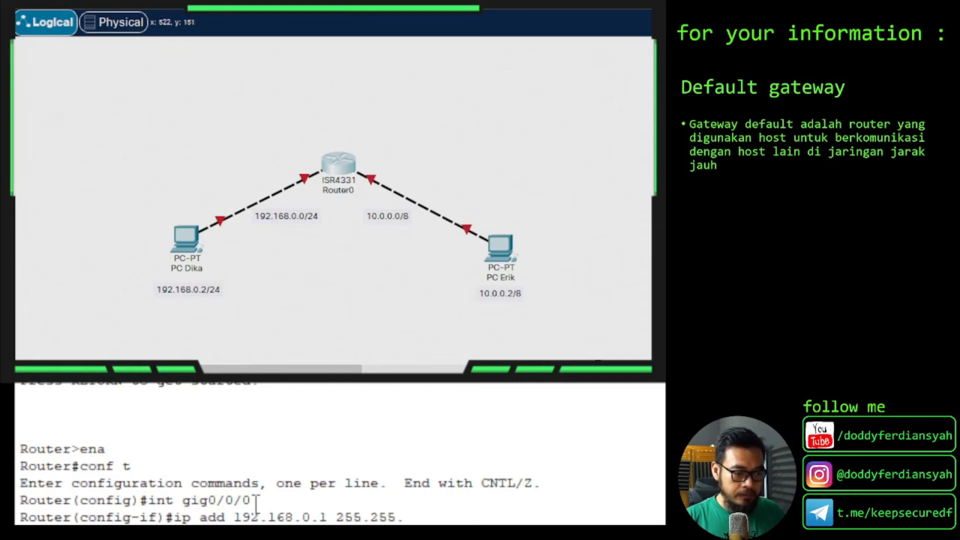
{"action": "type", "text": "255.0"}
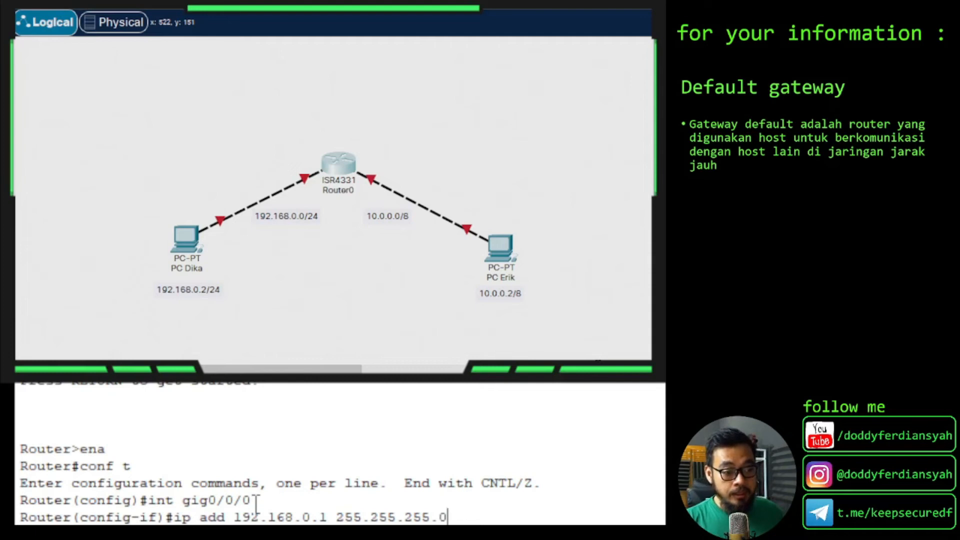
{"action": "key", "text": "Return"}
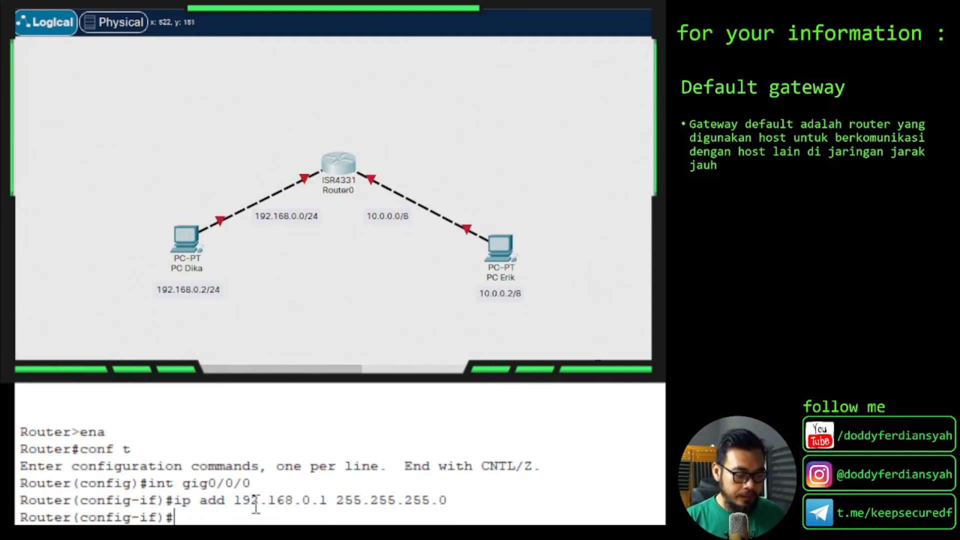
Step: Enable the gig0/0/0 interface with no sh and exit to global configuration mode
{"action": "type", "text": "no sh"}
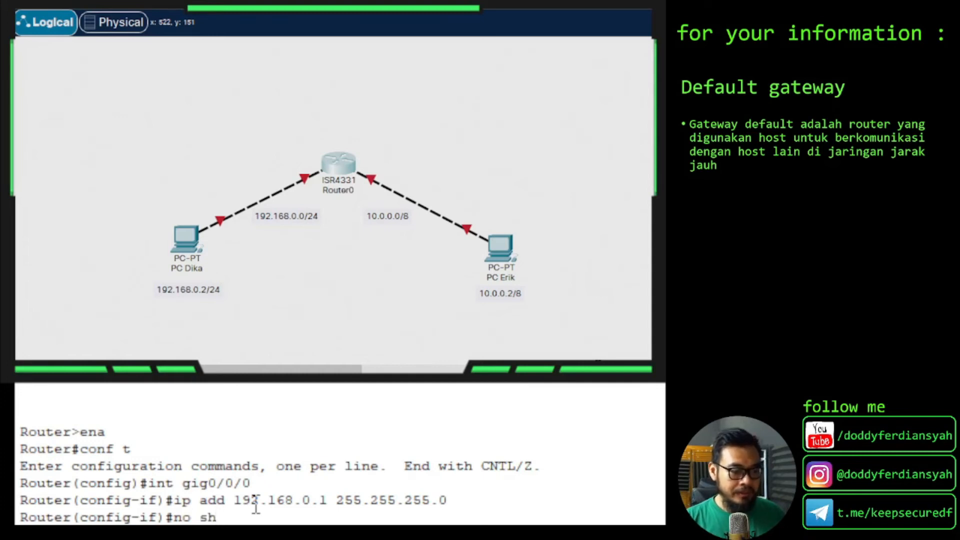
{"action": "key", "text": "Return"}
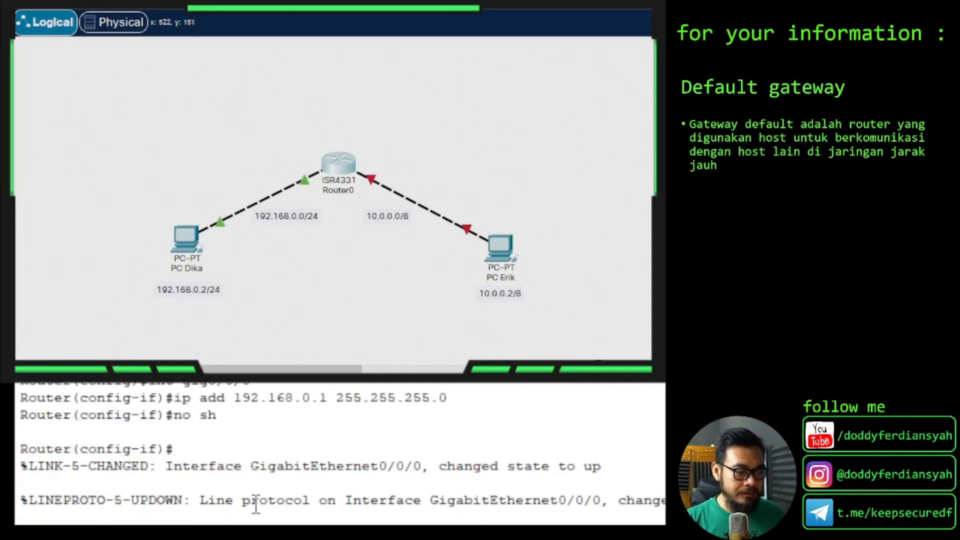
{"action": "key", "text": "Return"}
{"action": "type", "text": "exit"}
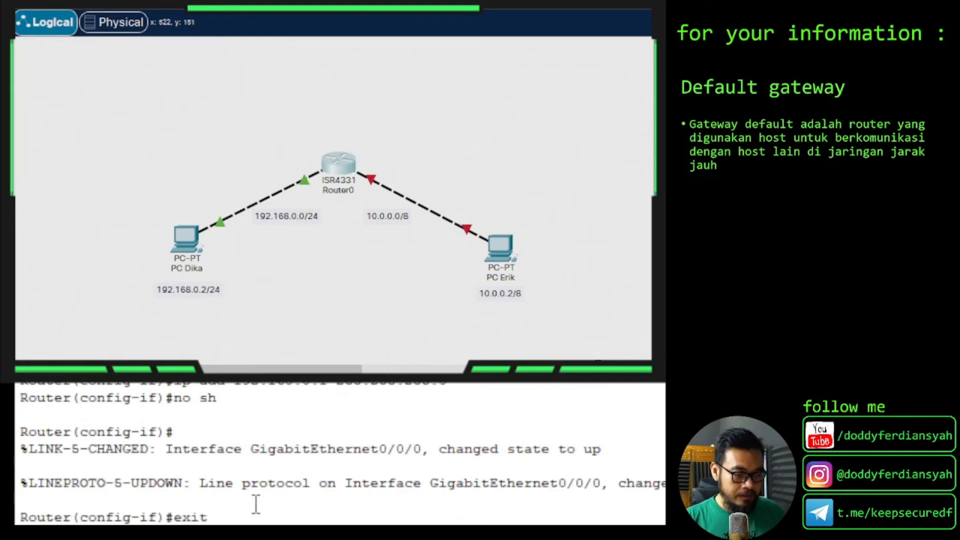
{"action": "key", "text": "Return"}
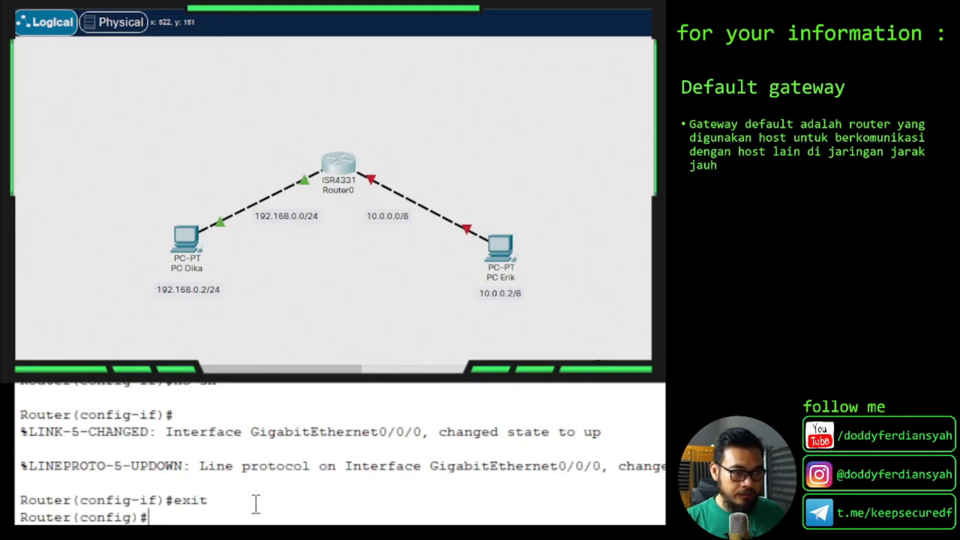
Step: Assign IP address 10.0.0.1 with mask 255.0.0.0 to the router's gig0/0/1 interface
{"action": "type", "text": "int"}
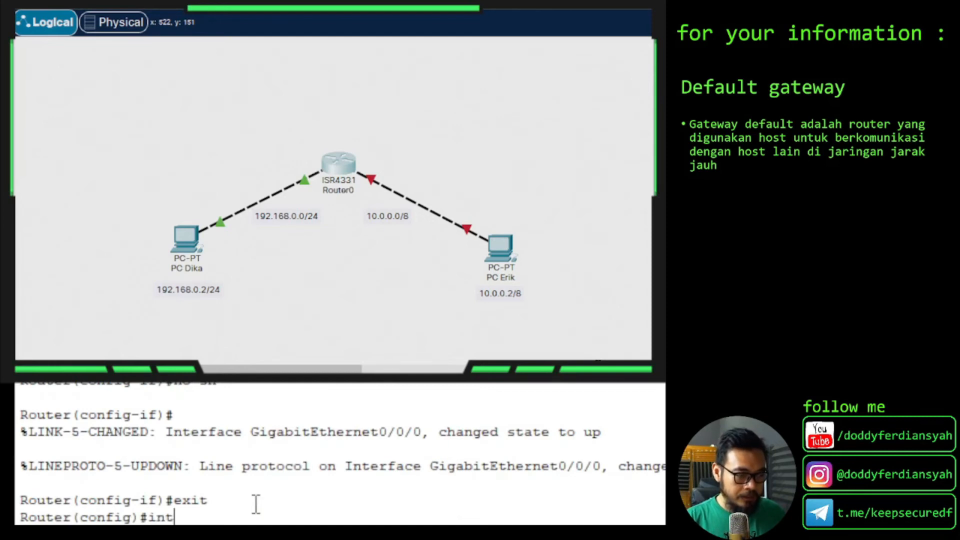
{"action": "type", "text": " gig0"}
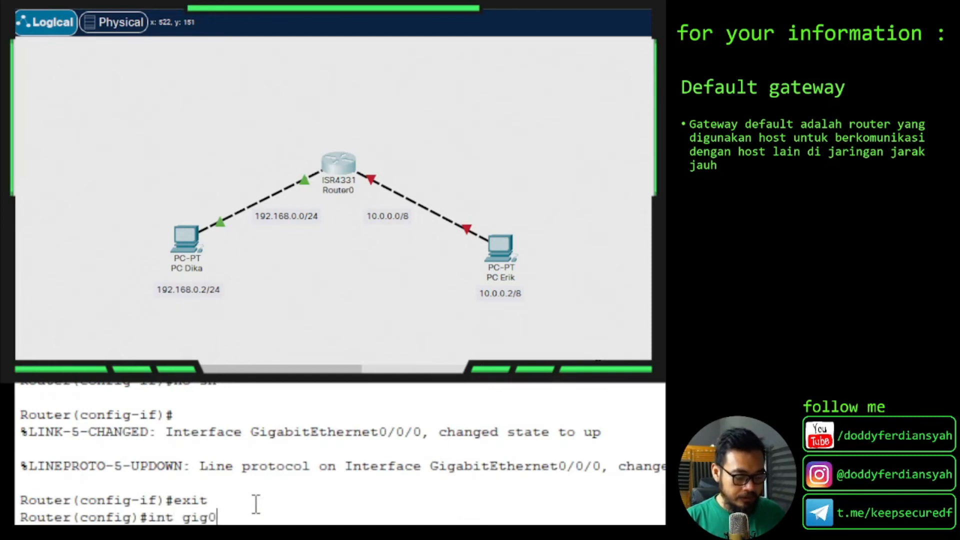
{"action": "type", "text": "/0/1"}
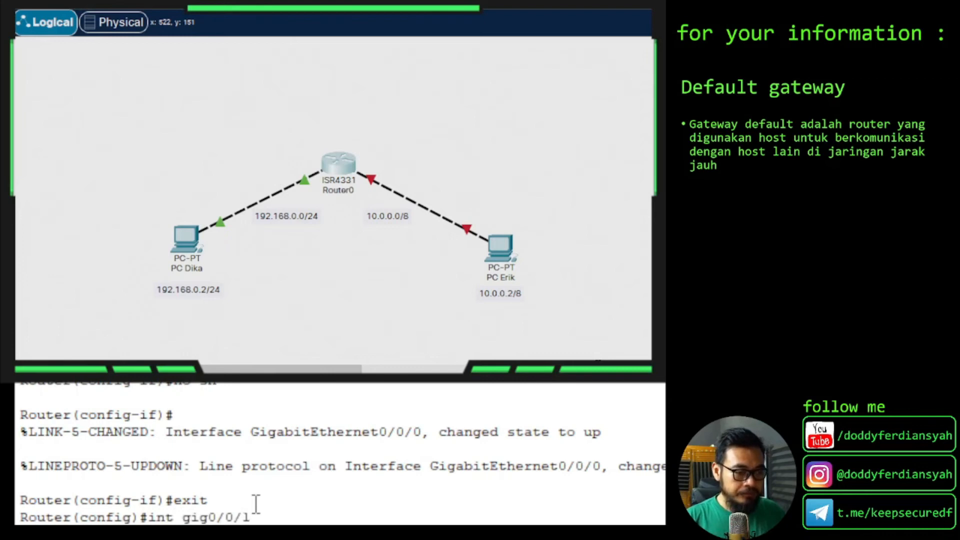
{"action": "key", "text": "Return"}
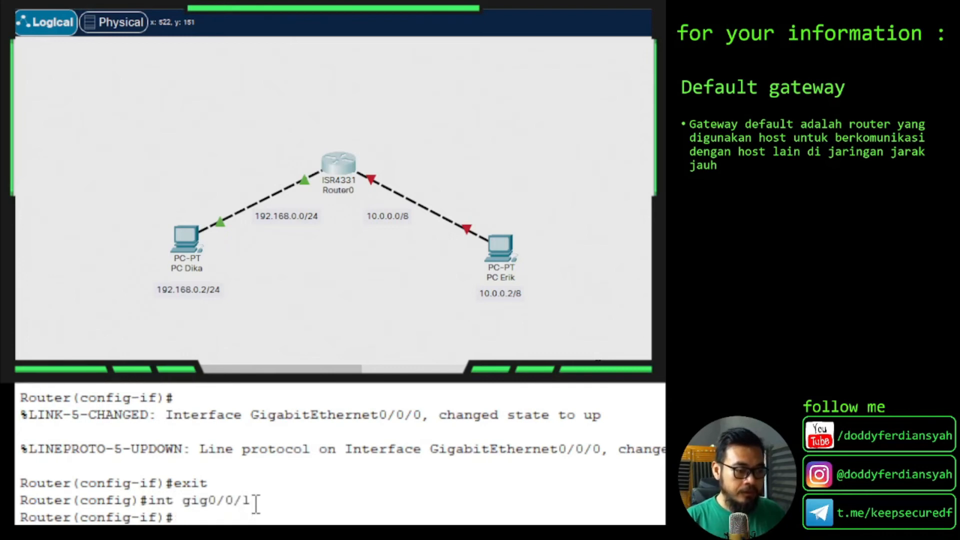
{"action": "type", "text": "ip add"}
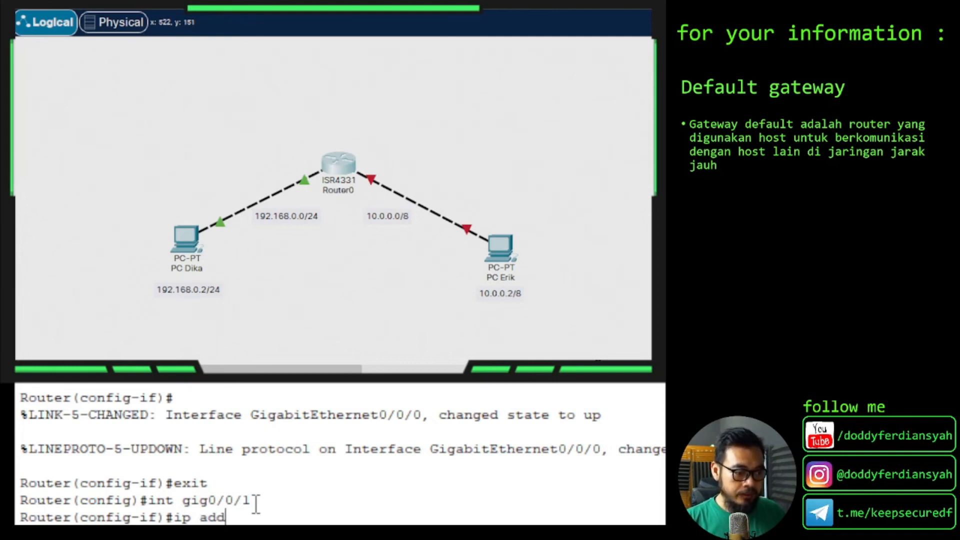
{"action": "type", "text": "10."}
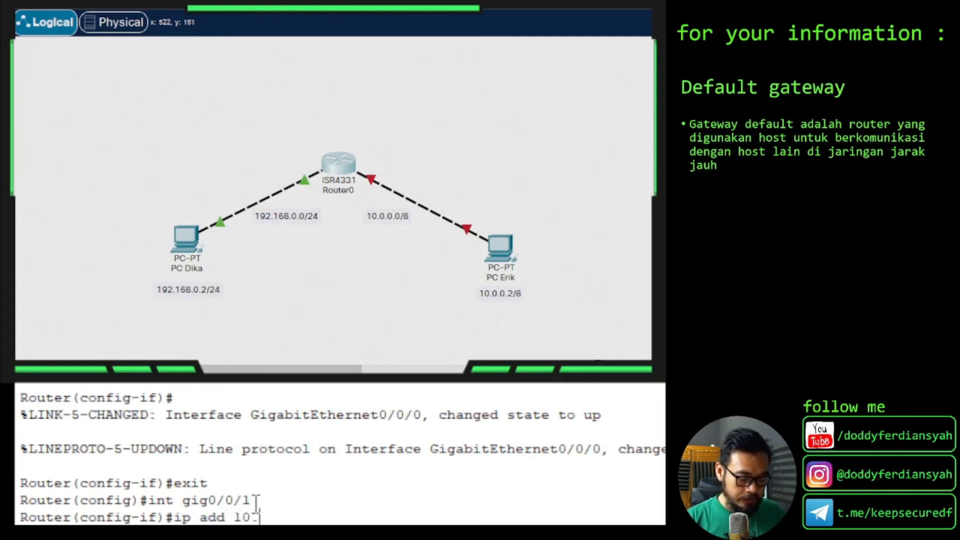
{"action": "type", "text": "0.0.1"}
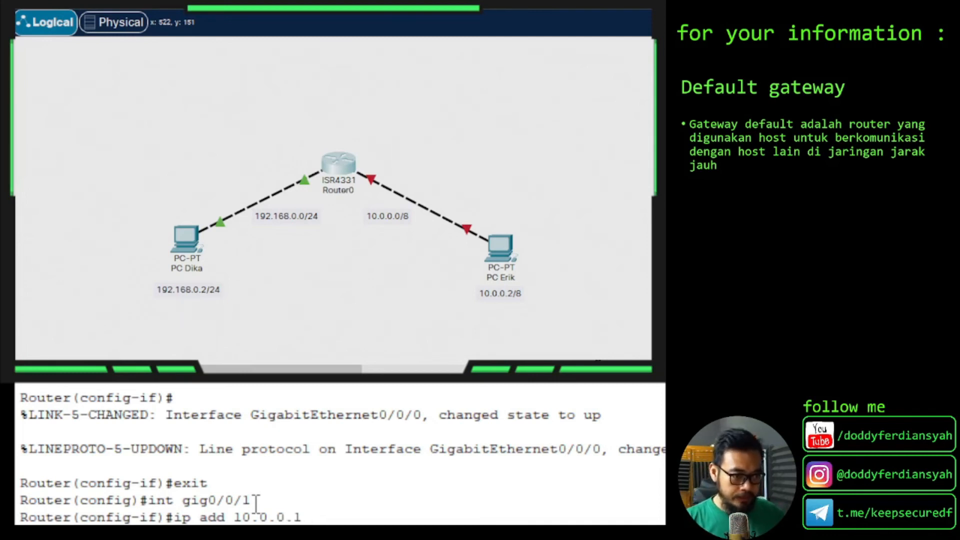
{"action": "type", "text": "255.0"}
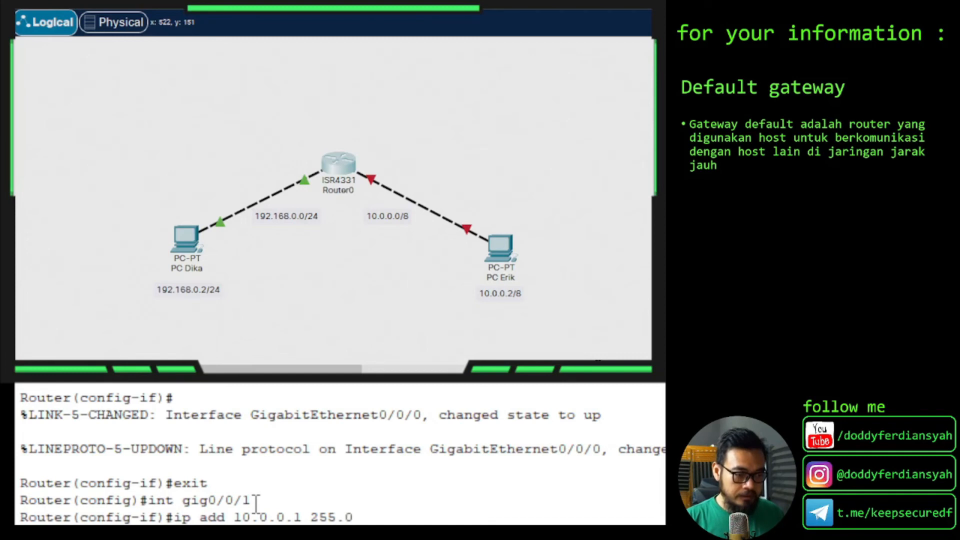
{"action": "type", "text": ".0.0"}
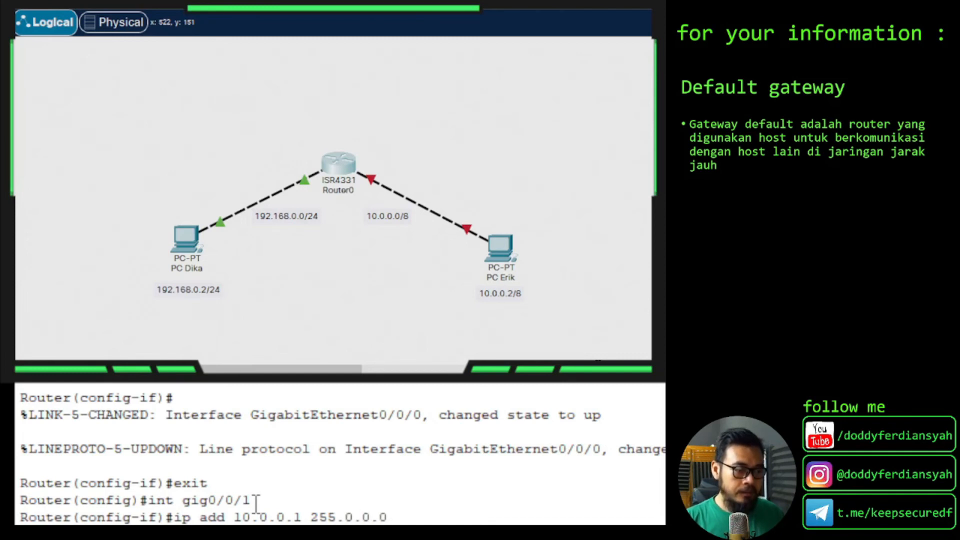
{"action": "key", "text": "Return"}
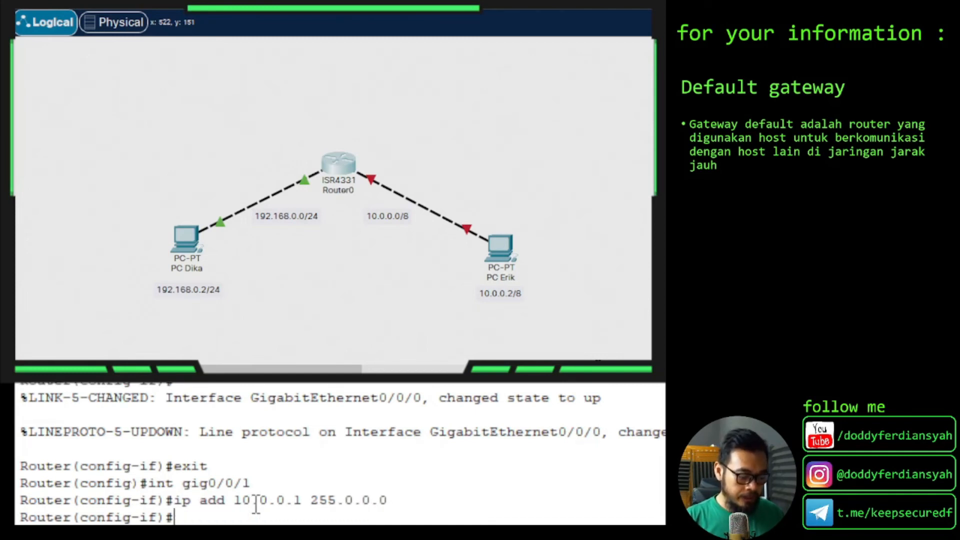
Step: Enable the gig0/0/1 interface with no sh and return to global configuration mode
{"action": "type", "text": "no sh"}
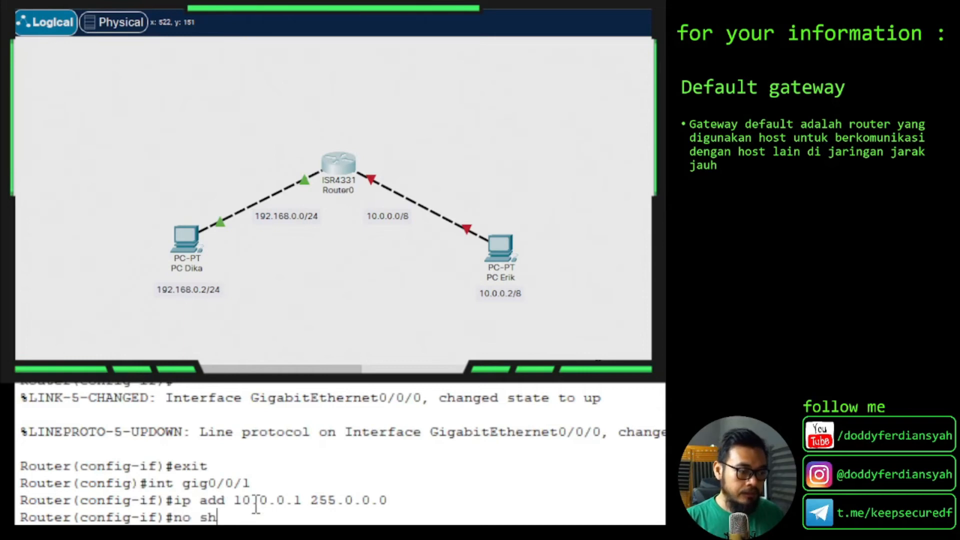
{"action": "key", "text": "Return"}
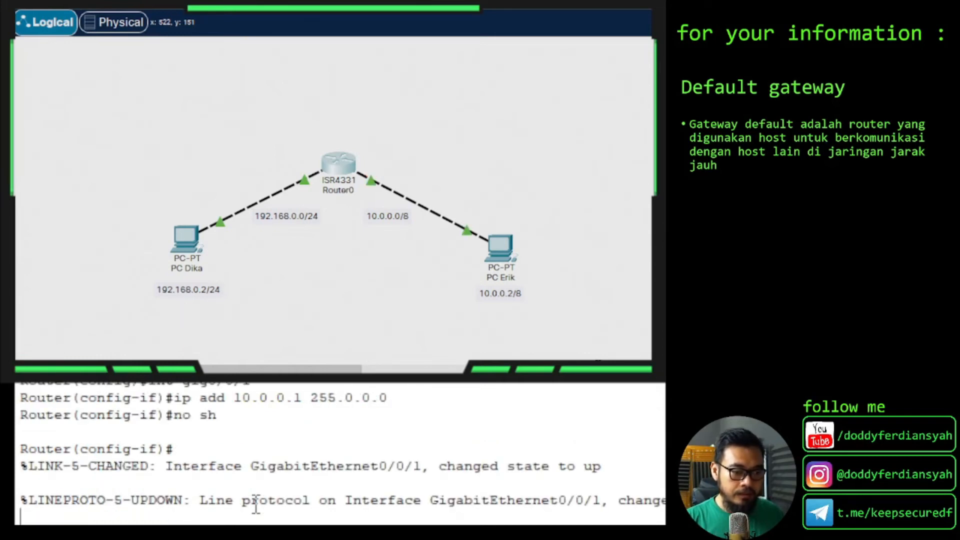
{"action": "key", "text": "Return"}
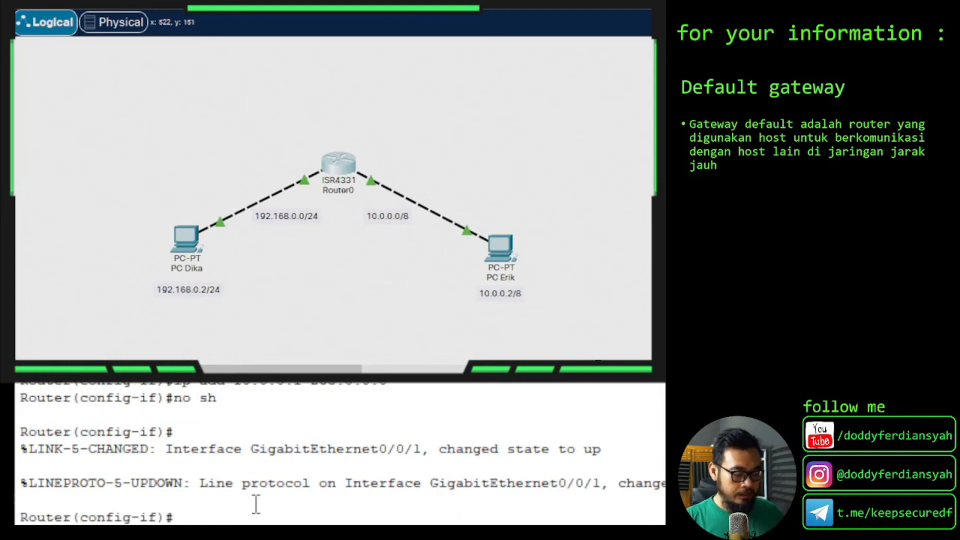
{"action": "type", "text": "exit"}
{"action": "key", "text": "Return"}
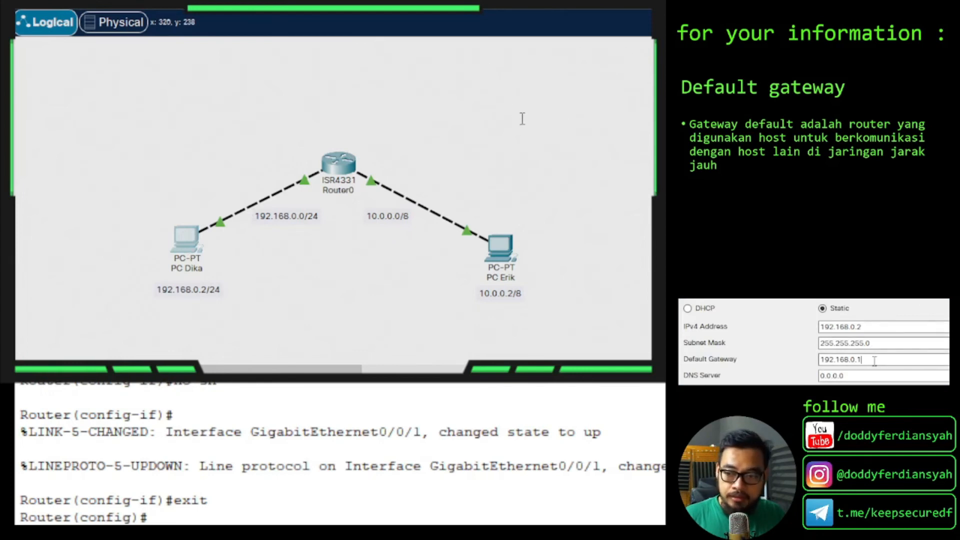
{"action": "left_click_drag", "start_coordinate": [872, 359], "coordinate": [781, 358]}
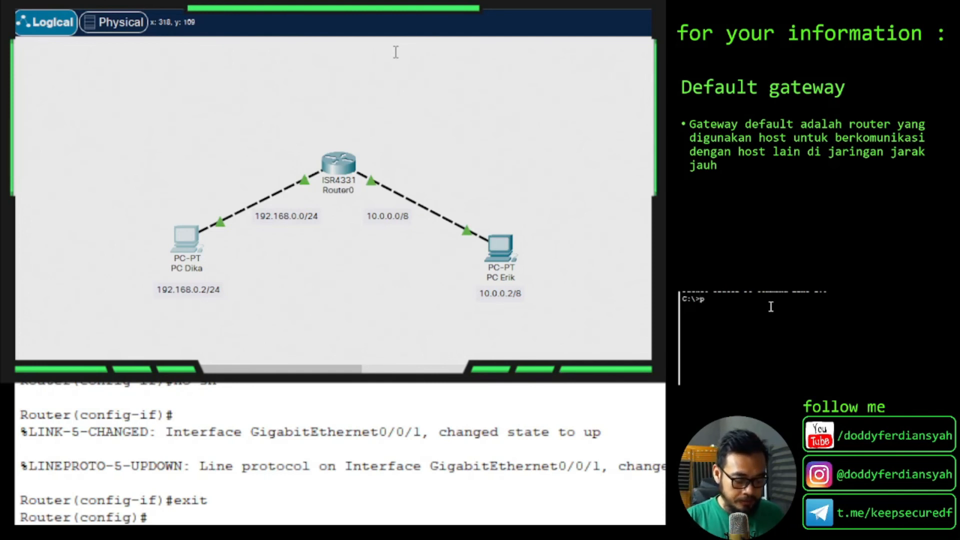
Step: Ping 10.0.0.2 from the command prompt of the PC on the 192.168.0.0/24 network
{"action": "type", "text": "ing 10"}
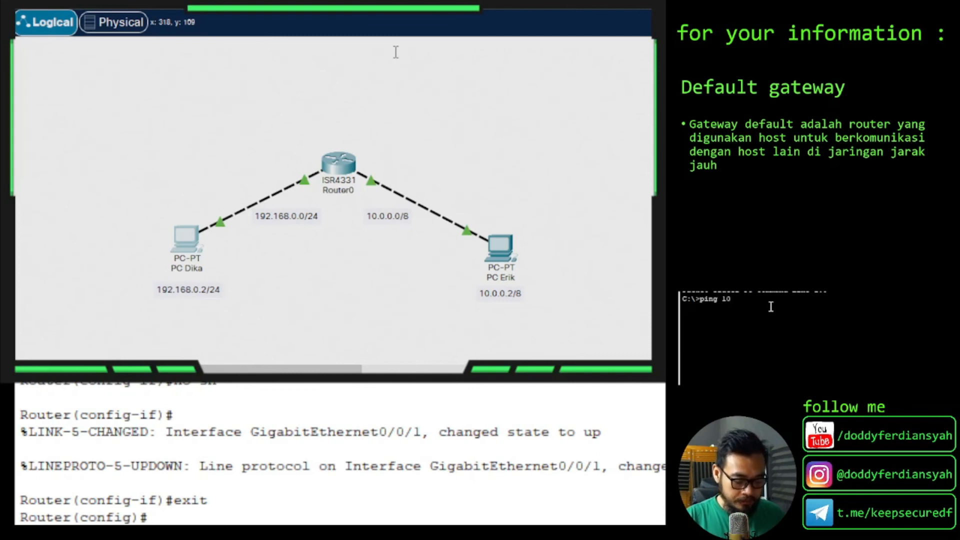
{"action": "type", "text": ".0.0.2"}
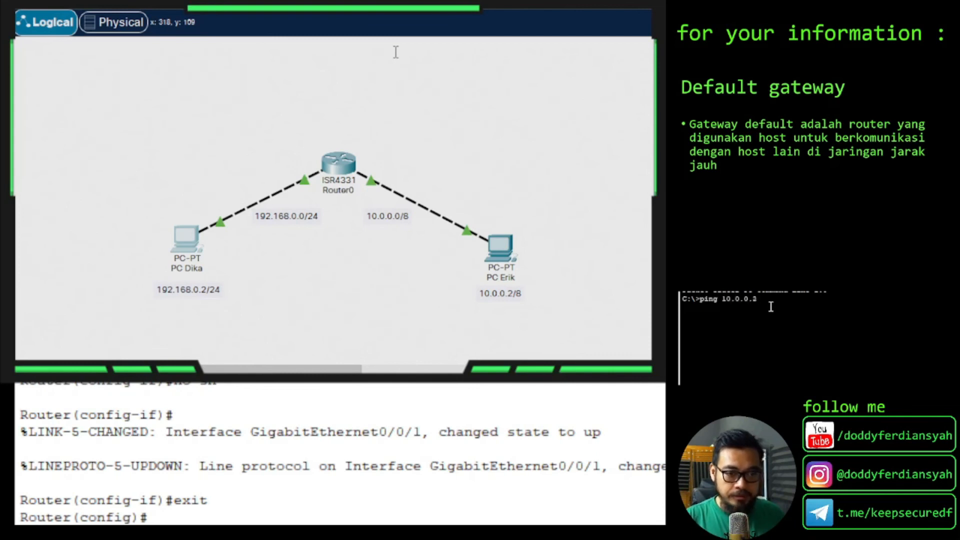
{"action": "key", "text": "Return"}
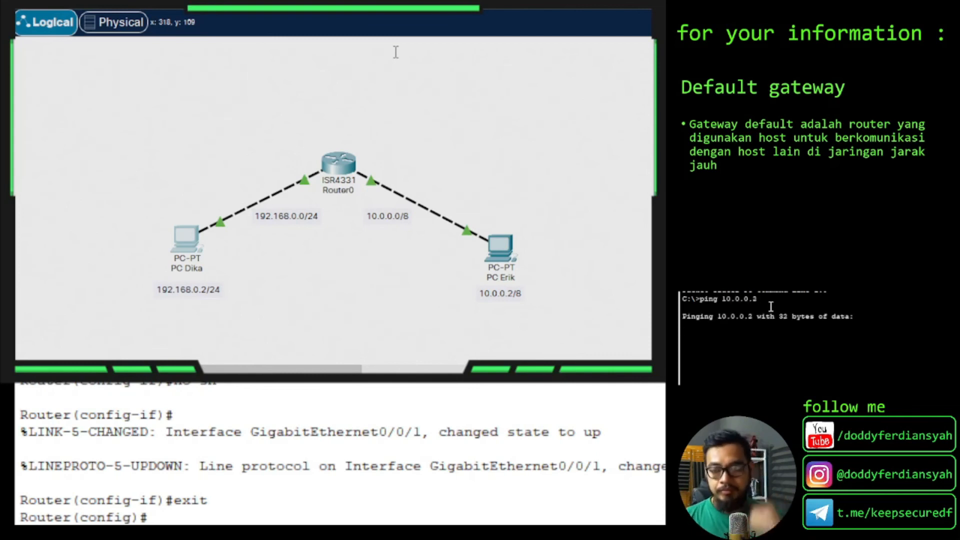